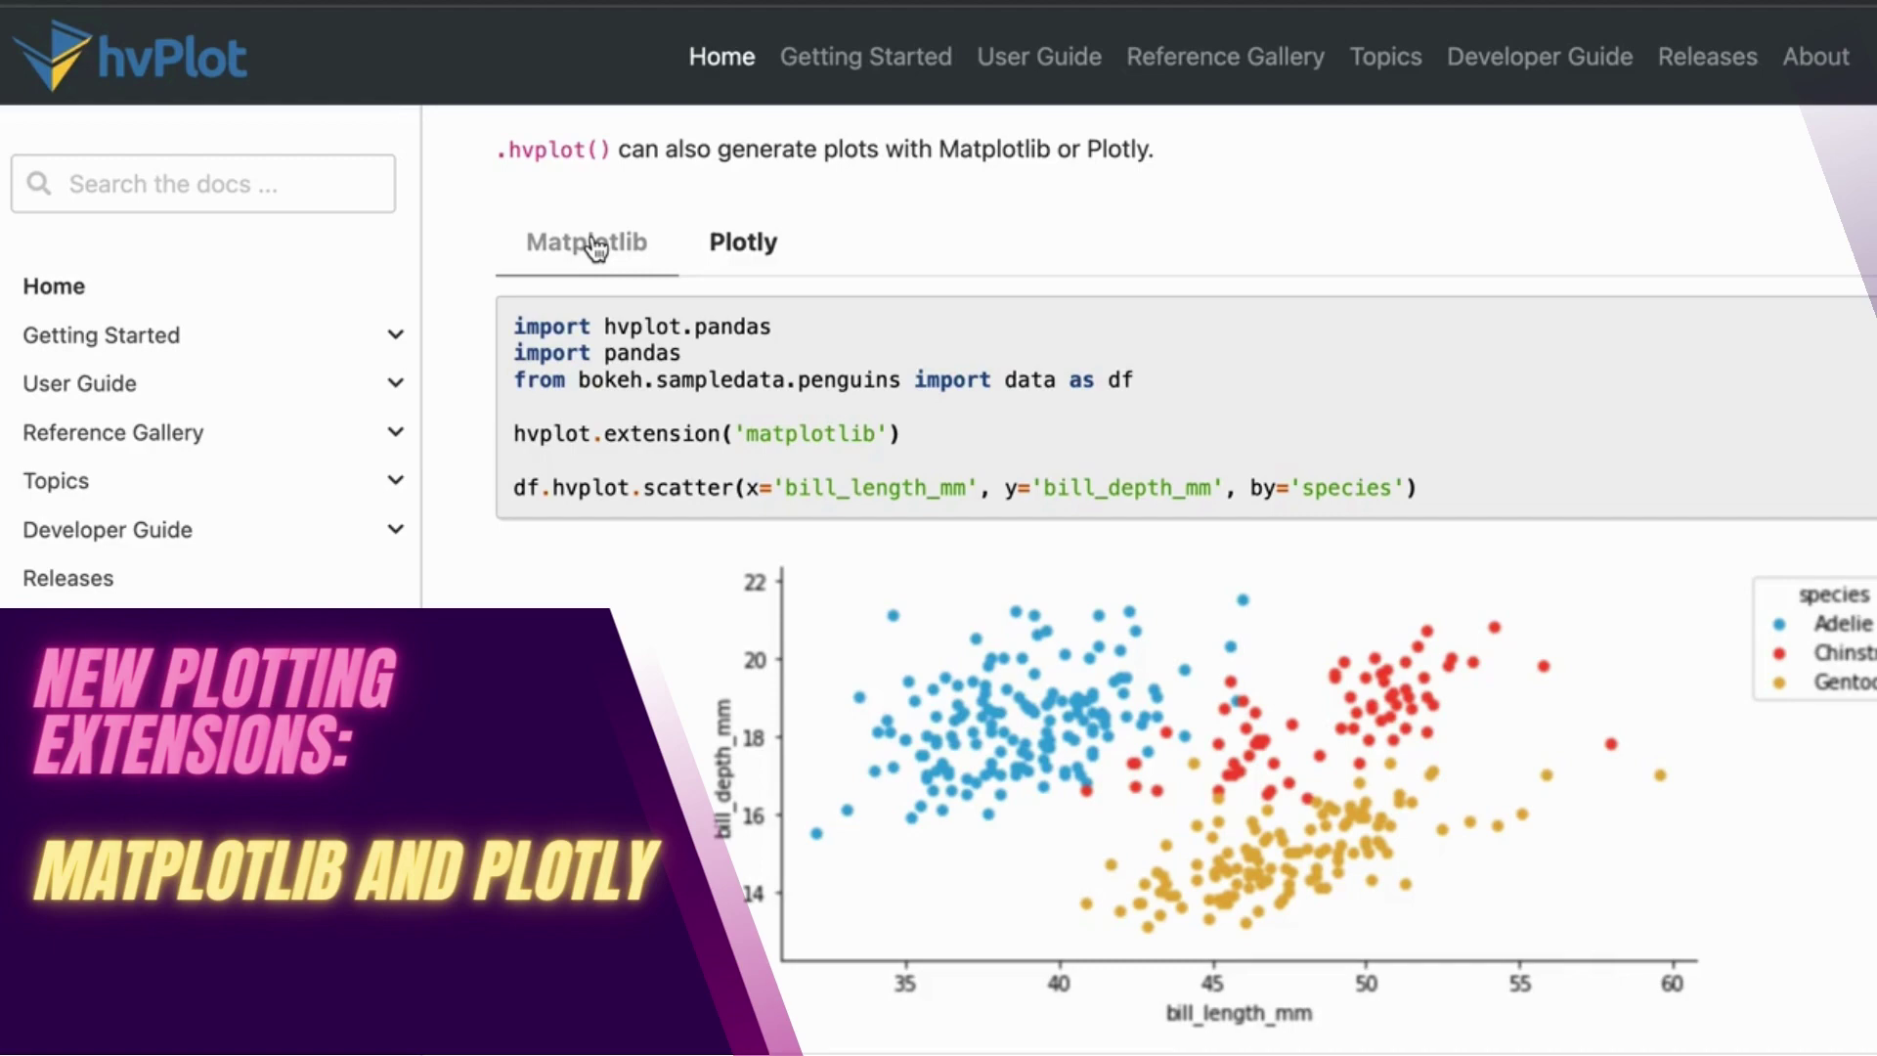
# Highlight the hvplot.extension('matplotlib') line, then show the Plotly version of the penguin scatter.
pyautogui.moveTo(513, 432); pyautogui.dragTo(909, 432)
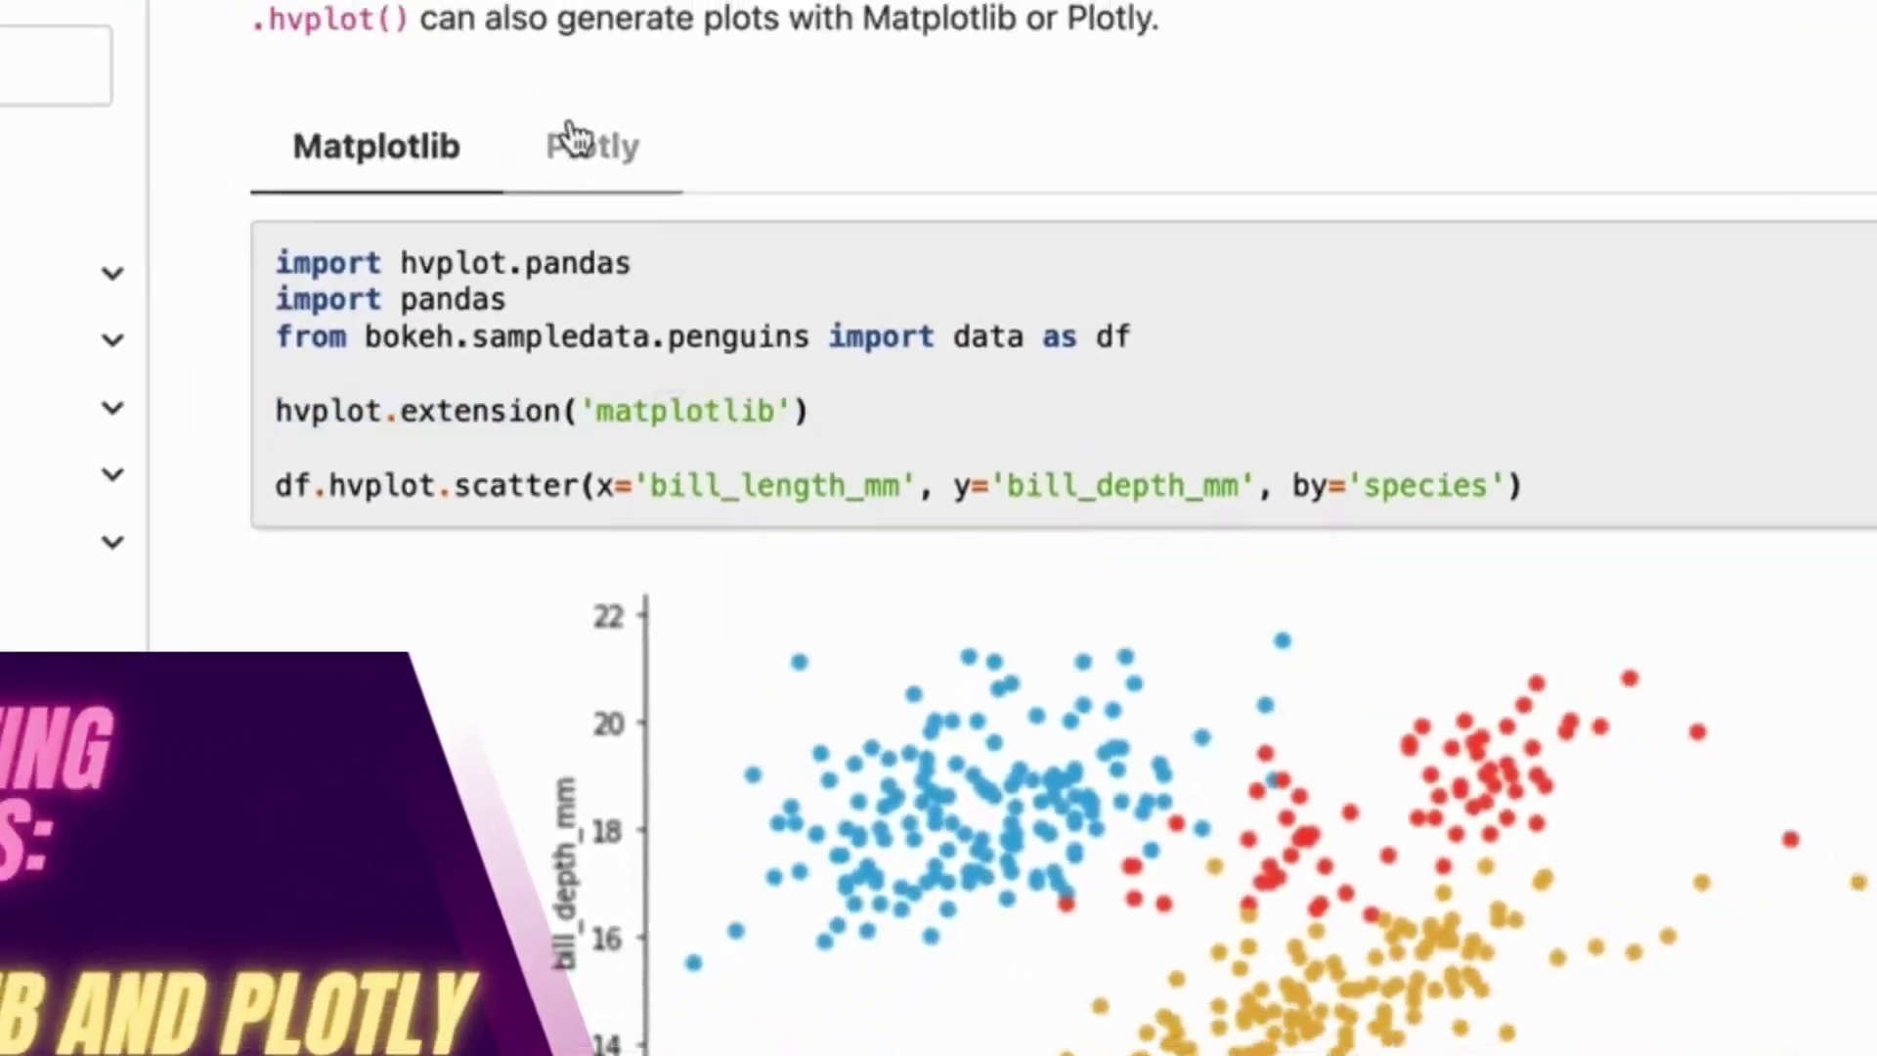
pyautogui.click(544, 115)
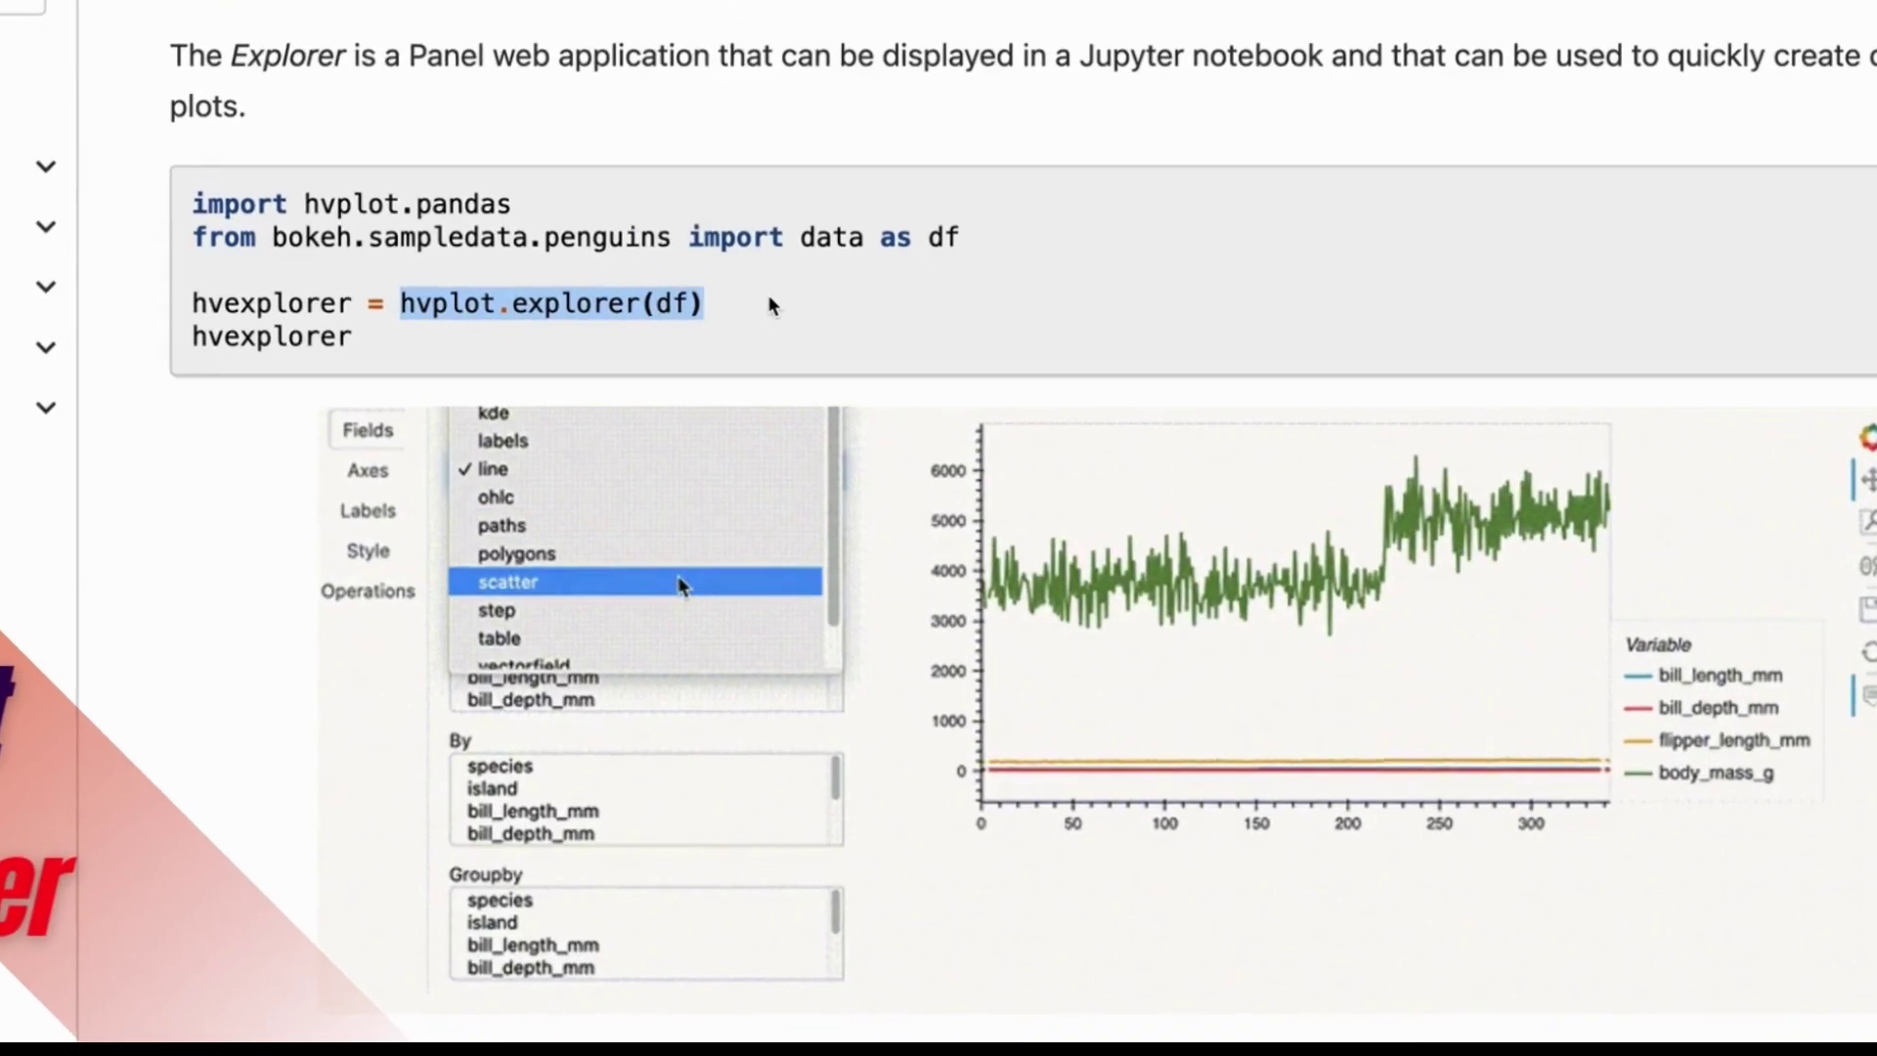
# Make the explorer a species-coloured scatter of bill_length_mm vs bill_depth_mm and print its plot code.
pyautogui.click(661, 621)
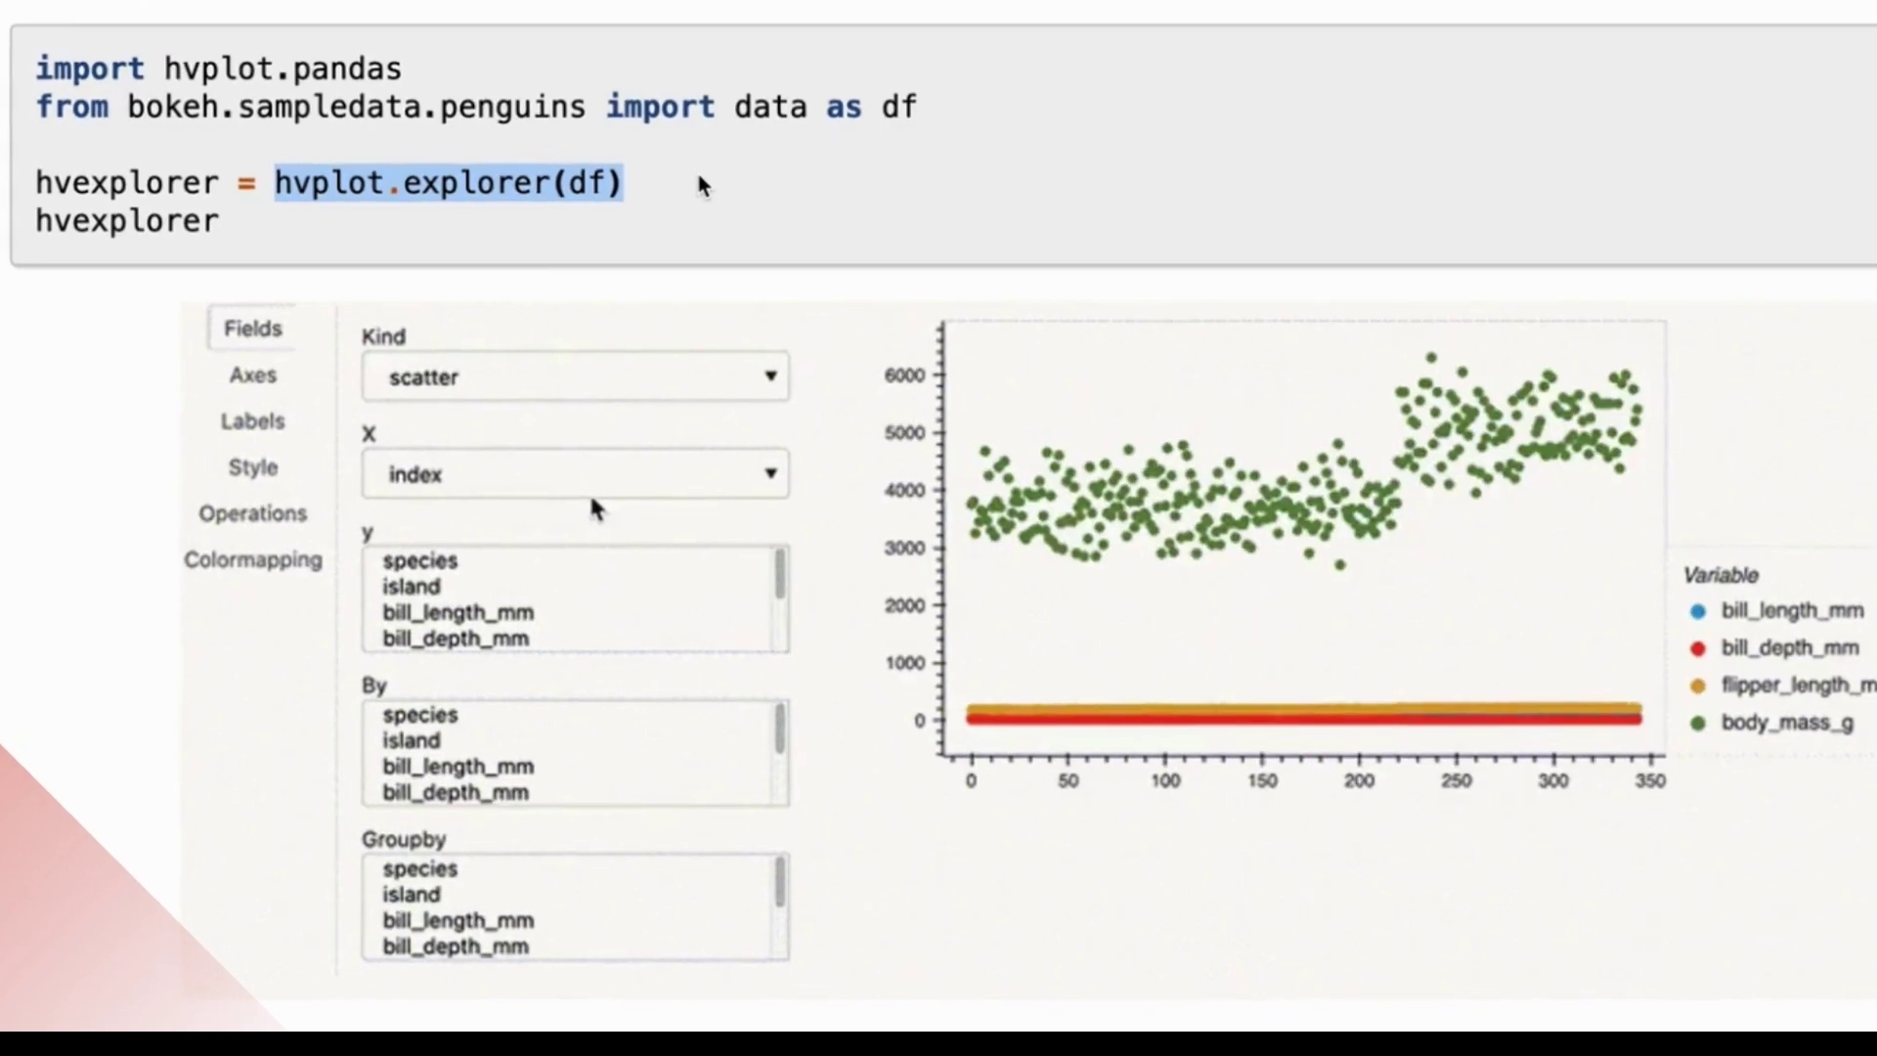
pyautogui.click(498, 472)
pyautogui.click(505, 561)
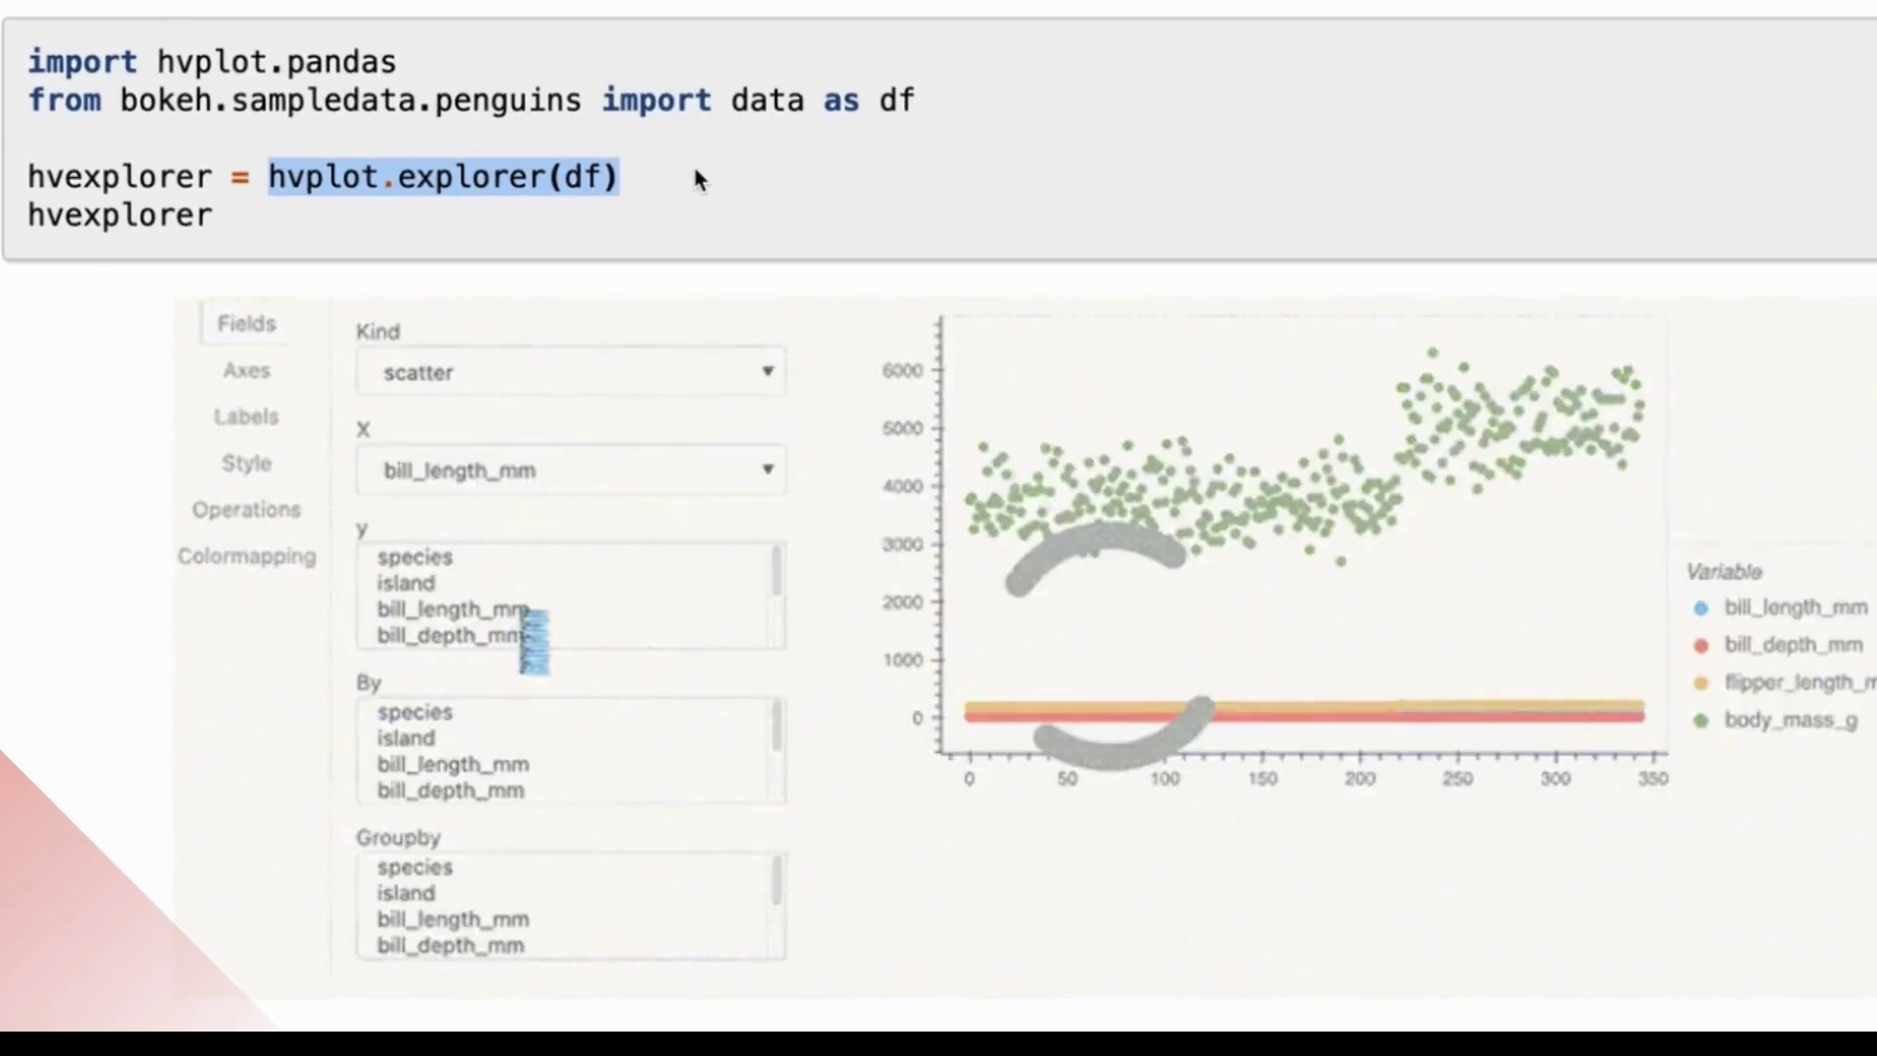
pyautogui.click(507, 635)
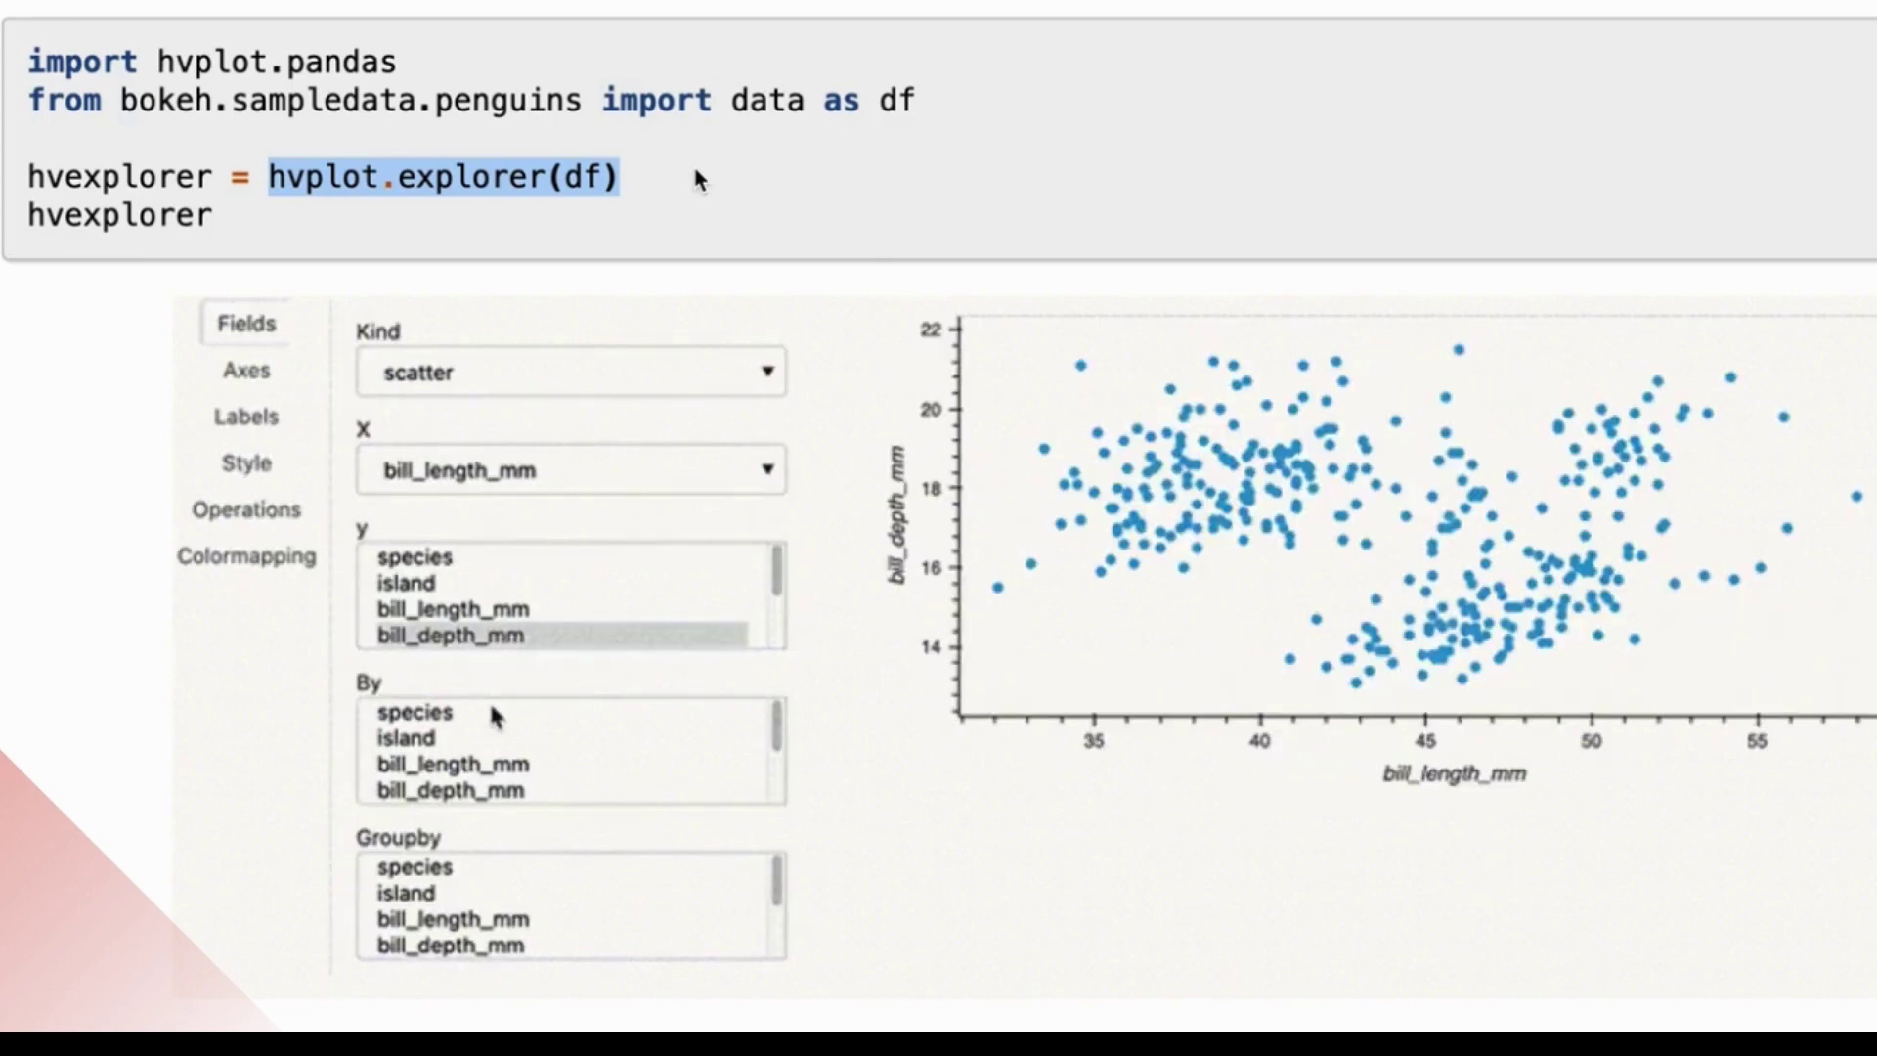
pyautogui.click(489, 726)
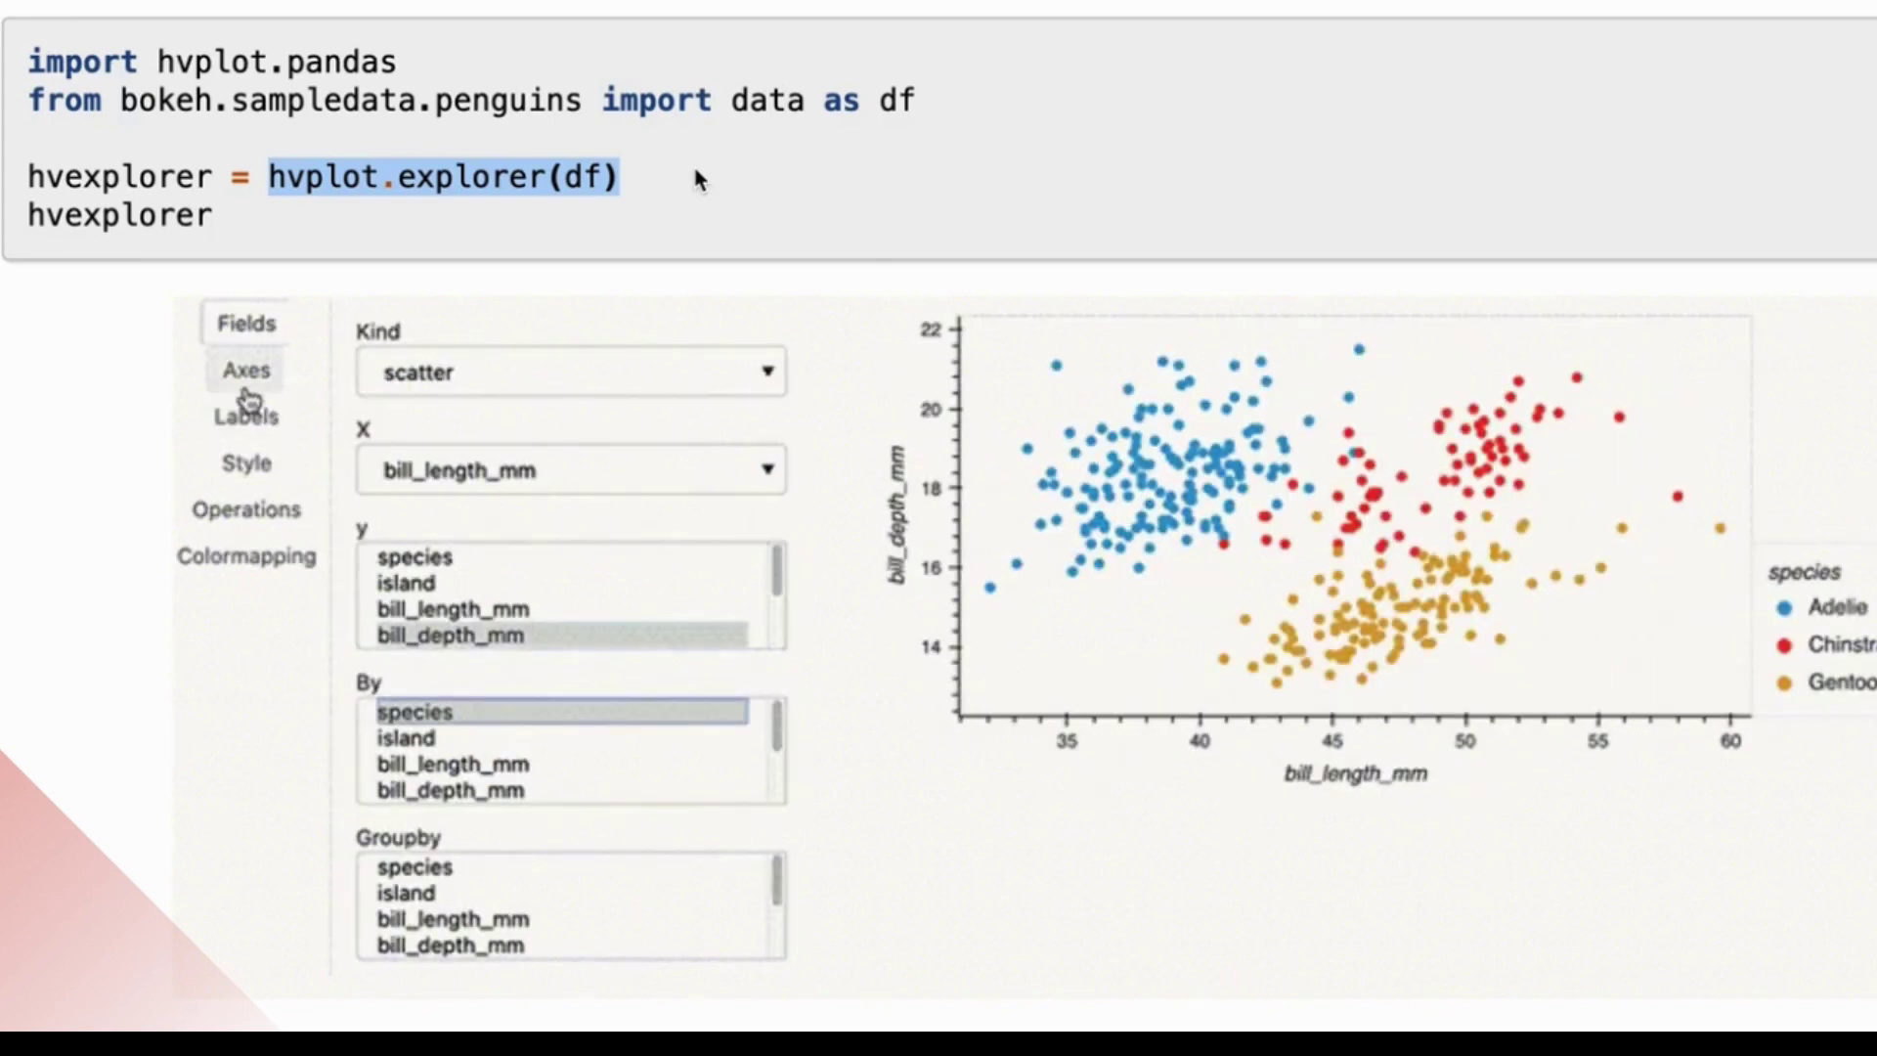
pyautogui.click(246, 370)
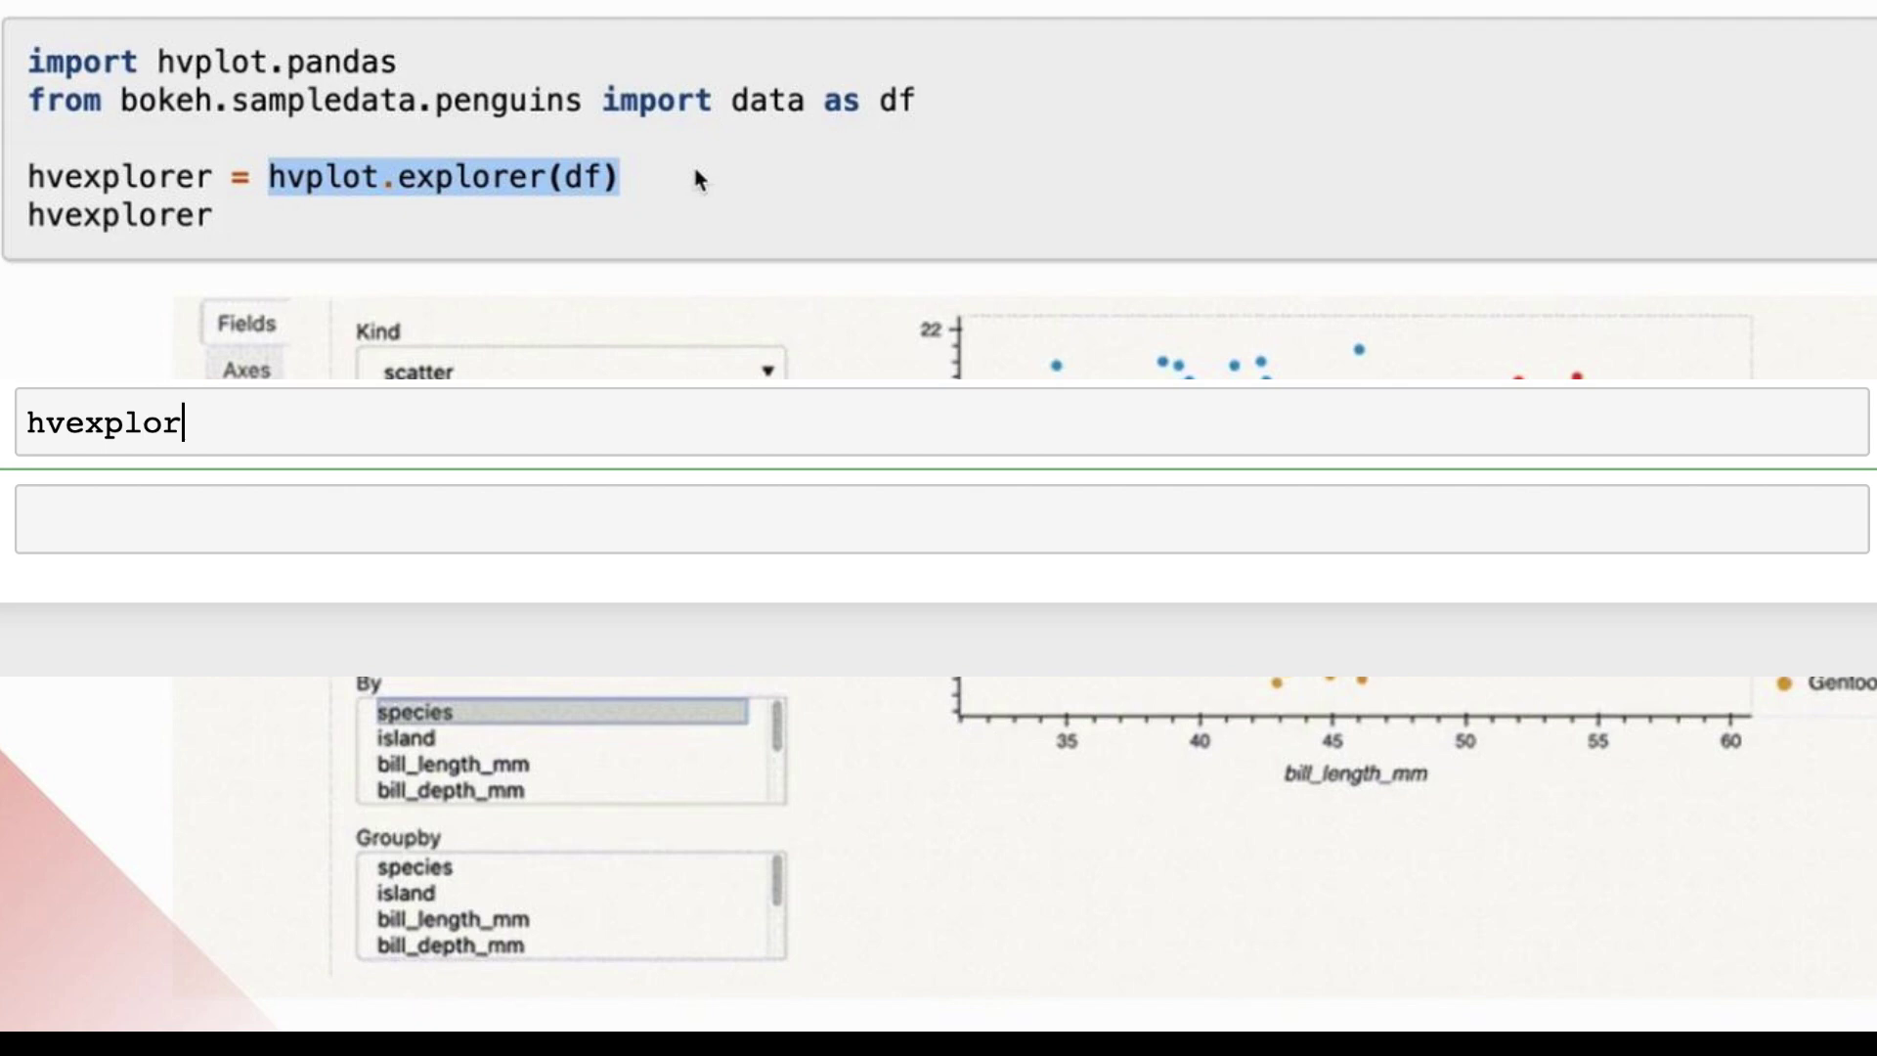
pyautogui.hotkey('shift', 'Return')
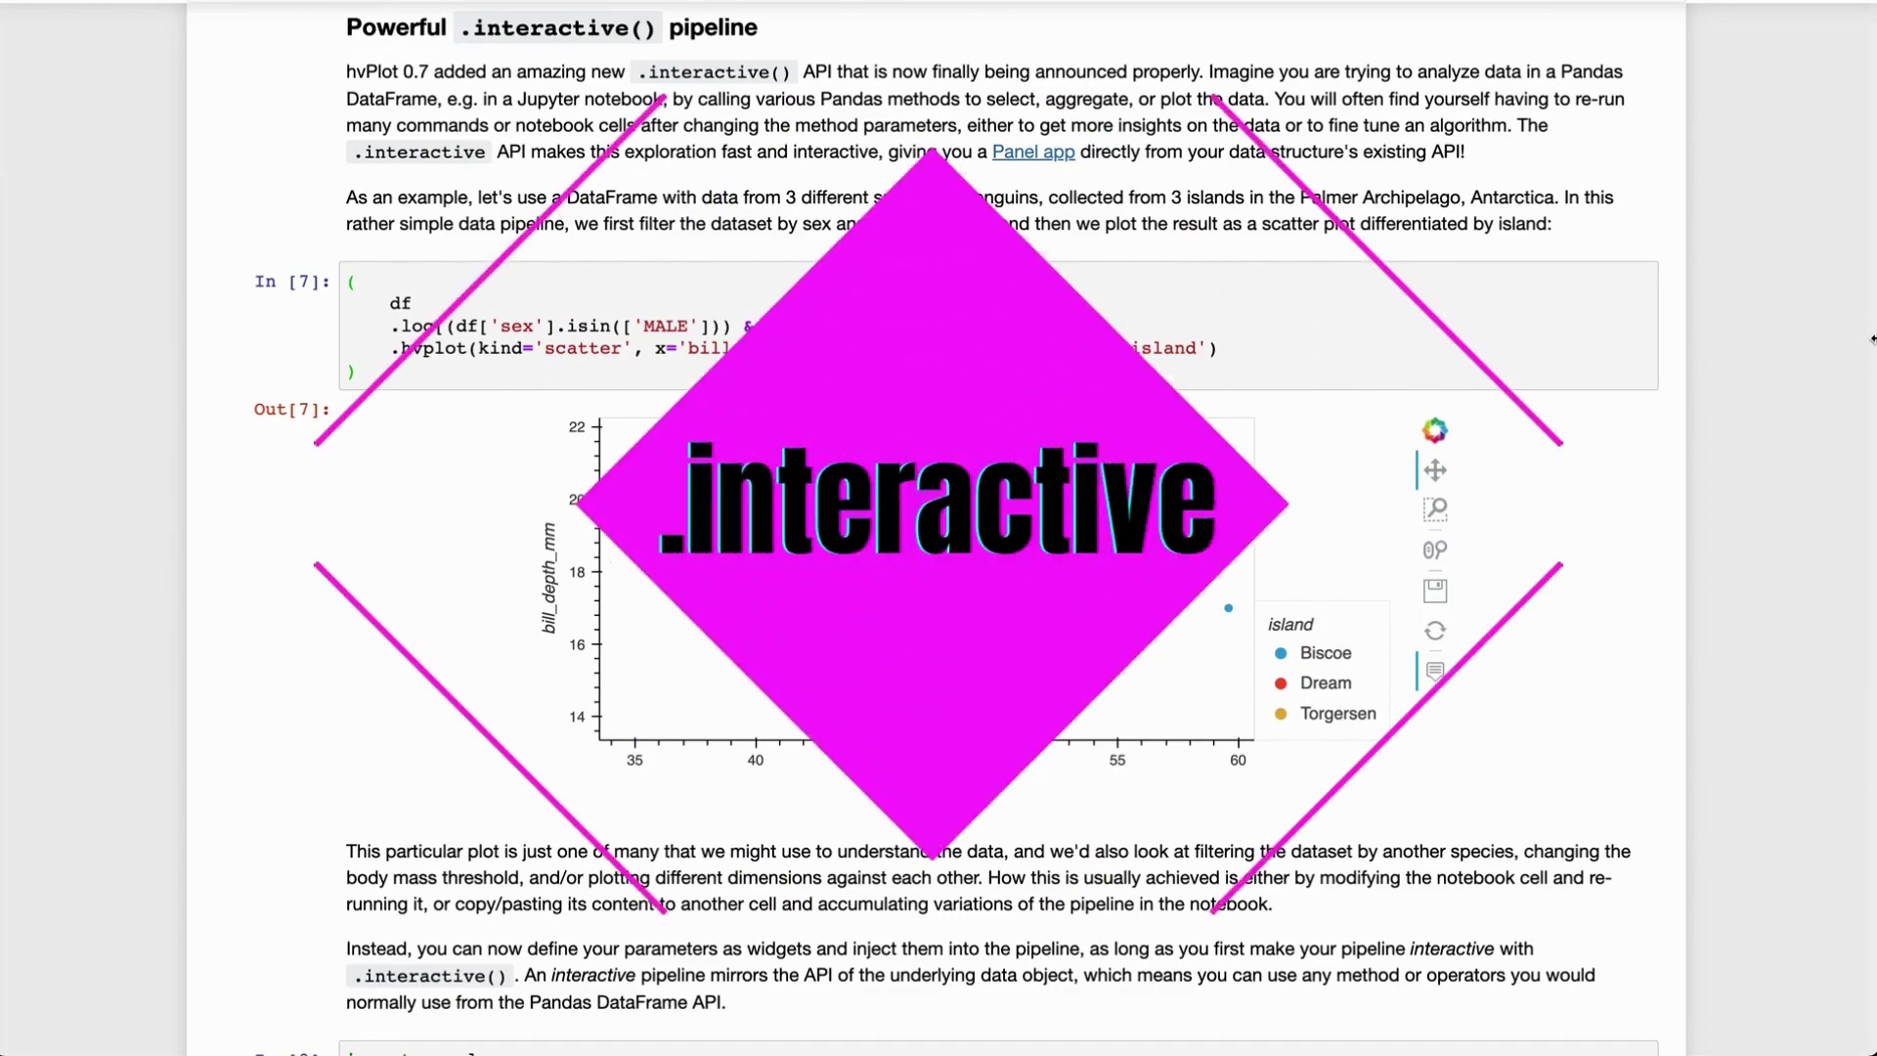
# Mark a line in the 'Powerful .interactive() pipeline' section of the notebook.
pyautogui.moveTo(396, 195); pyautogui.dragTo(469, 196)
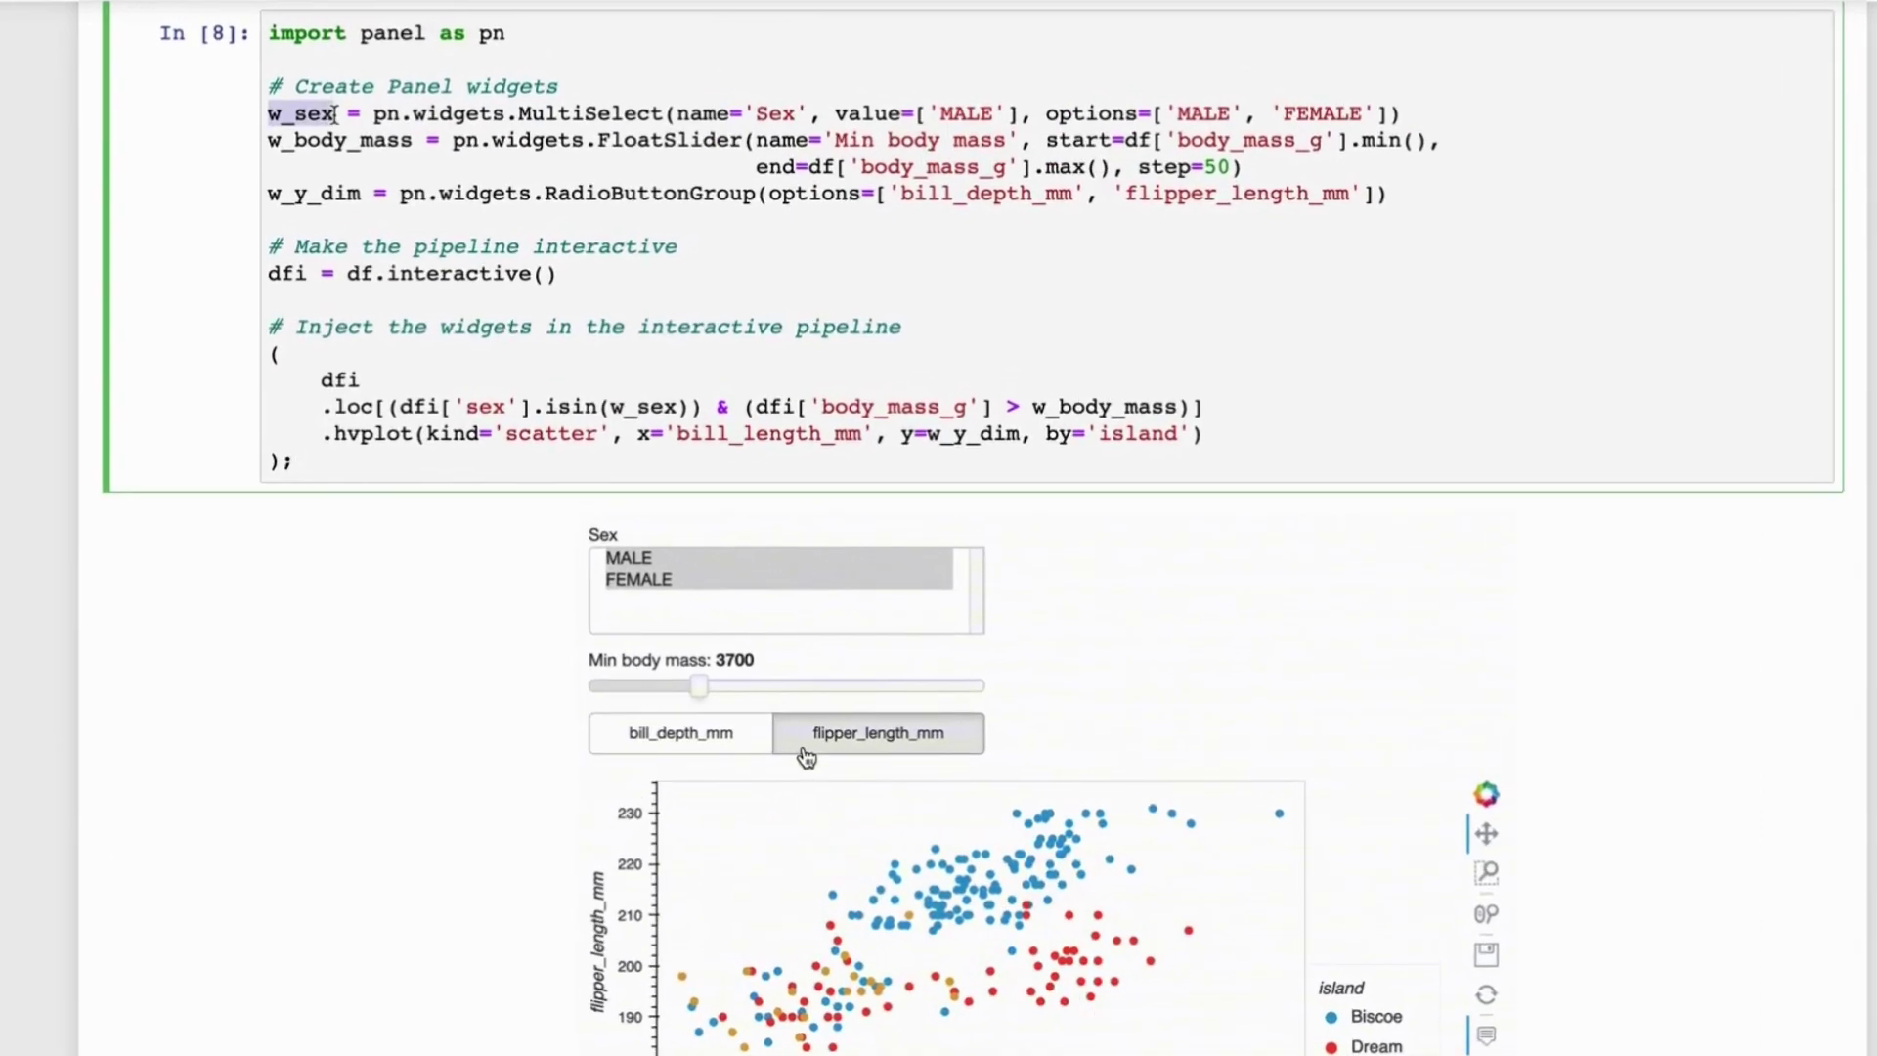
# Filter to MALE and FEMALE penguins, plot flipper_length_mm, and return minimum body mass to 2700.
pyautogui.moveTo(736, 596); pyautogui.dragTo(735, 622)
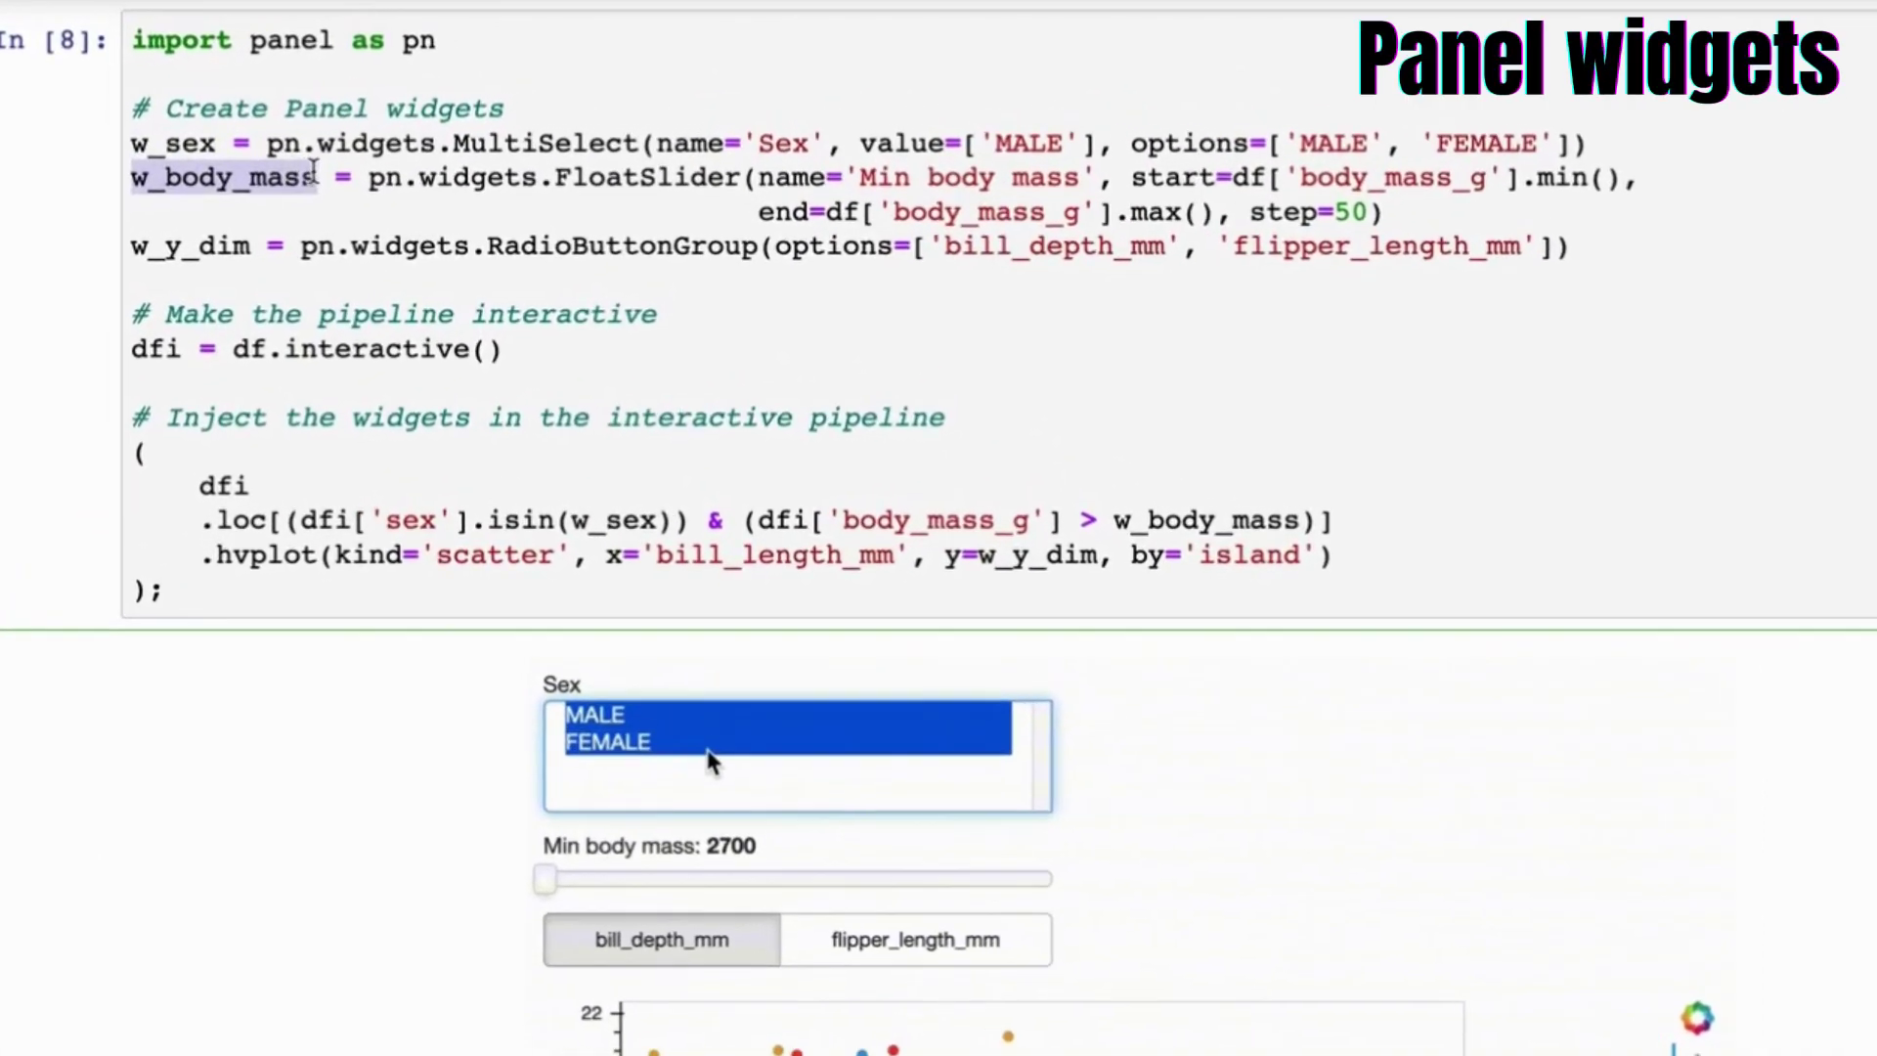
pyautogui.moveTo(537, 925); pyautogui.dragTo(680, 941)
pyautogui.click(924, 998)
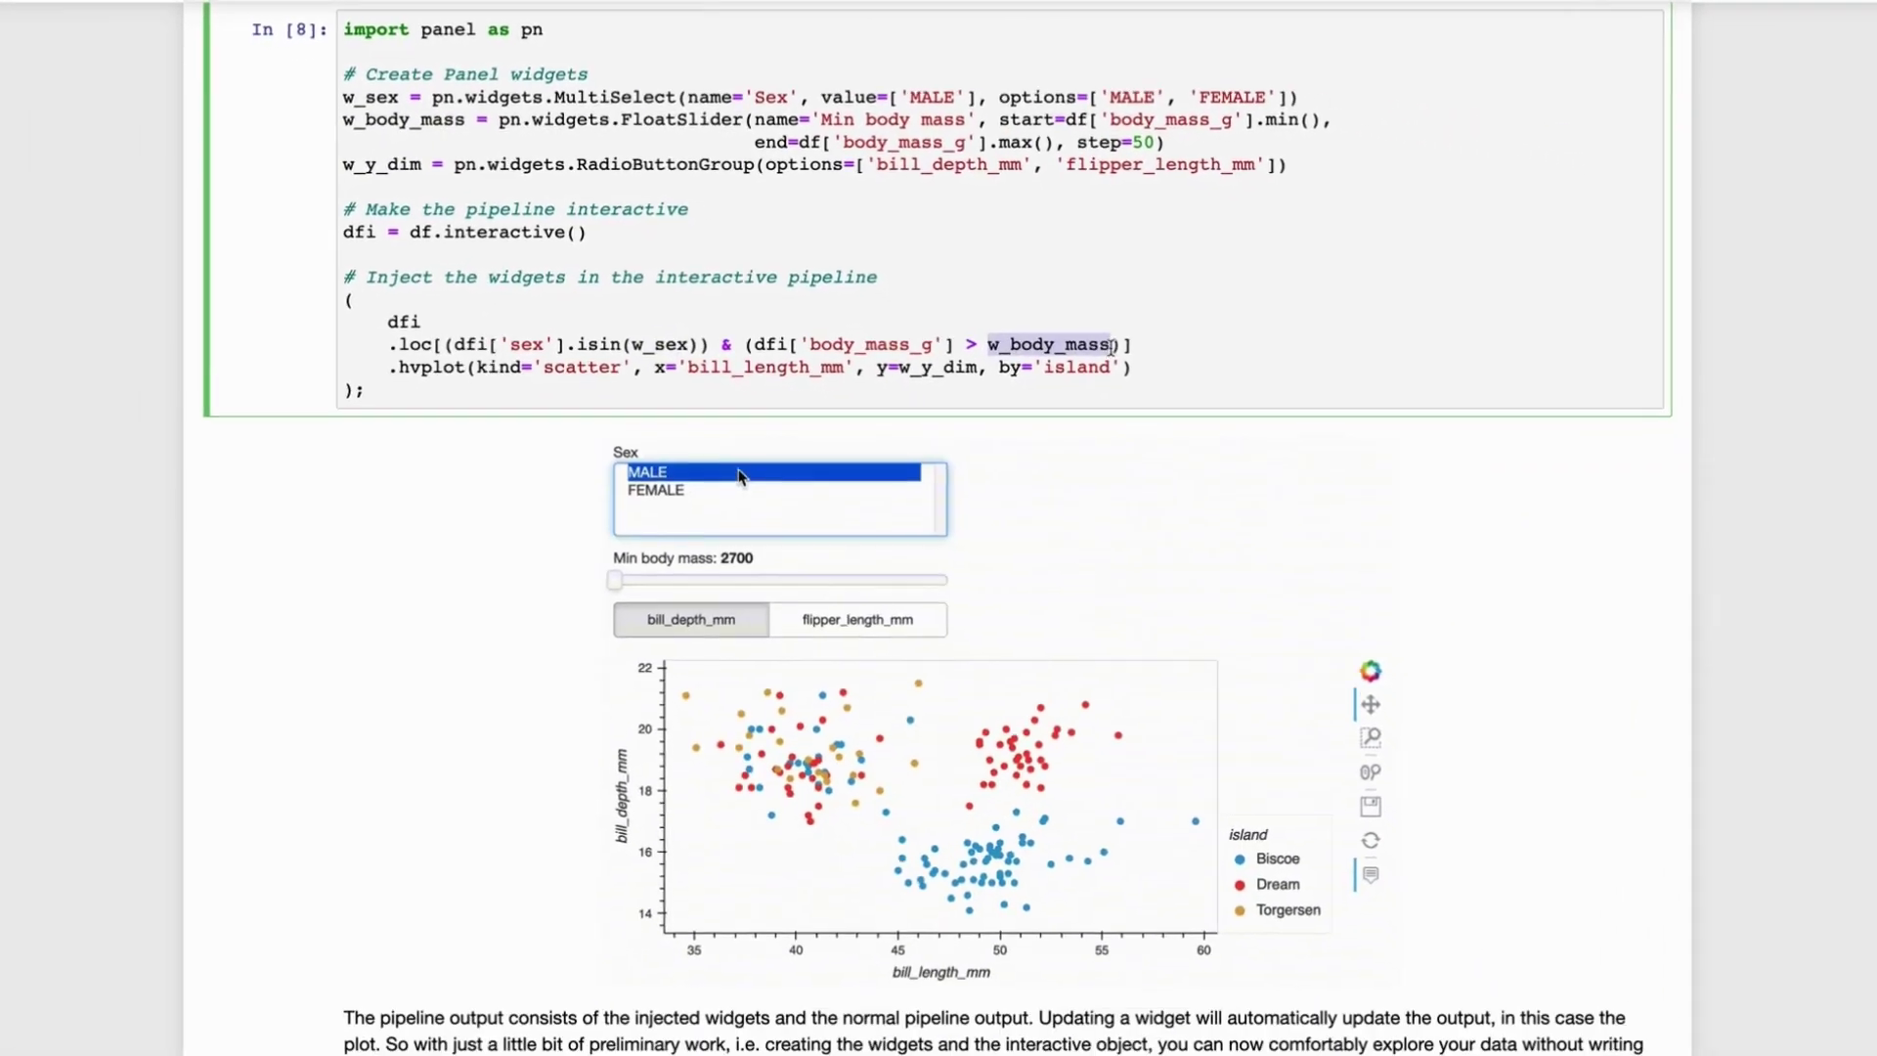
pyautogui.keyDown('shift'); pyautogui.click(720, 488); pyautogui.keyUp('shift')
pyautogui.moveTo(617, 574); pyautogui.dragTo(618, 575)
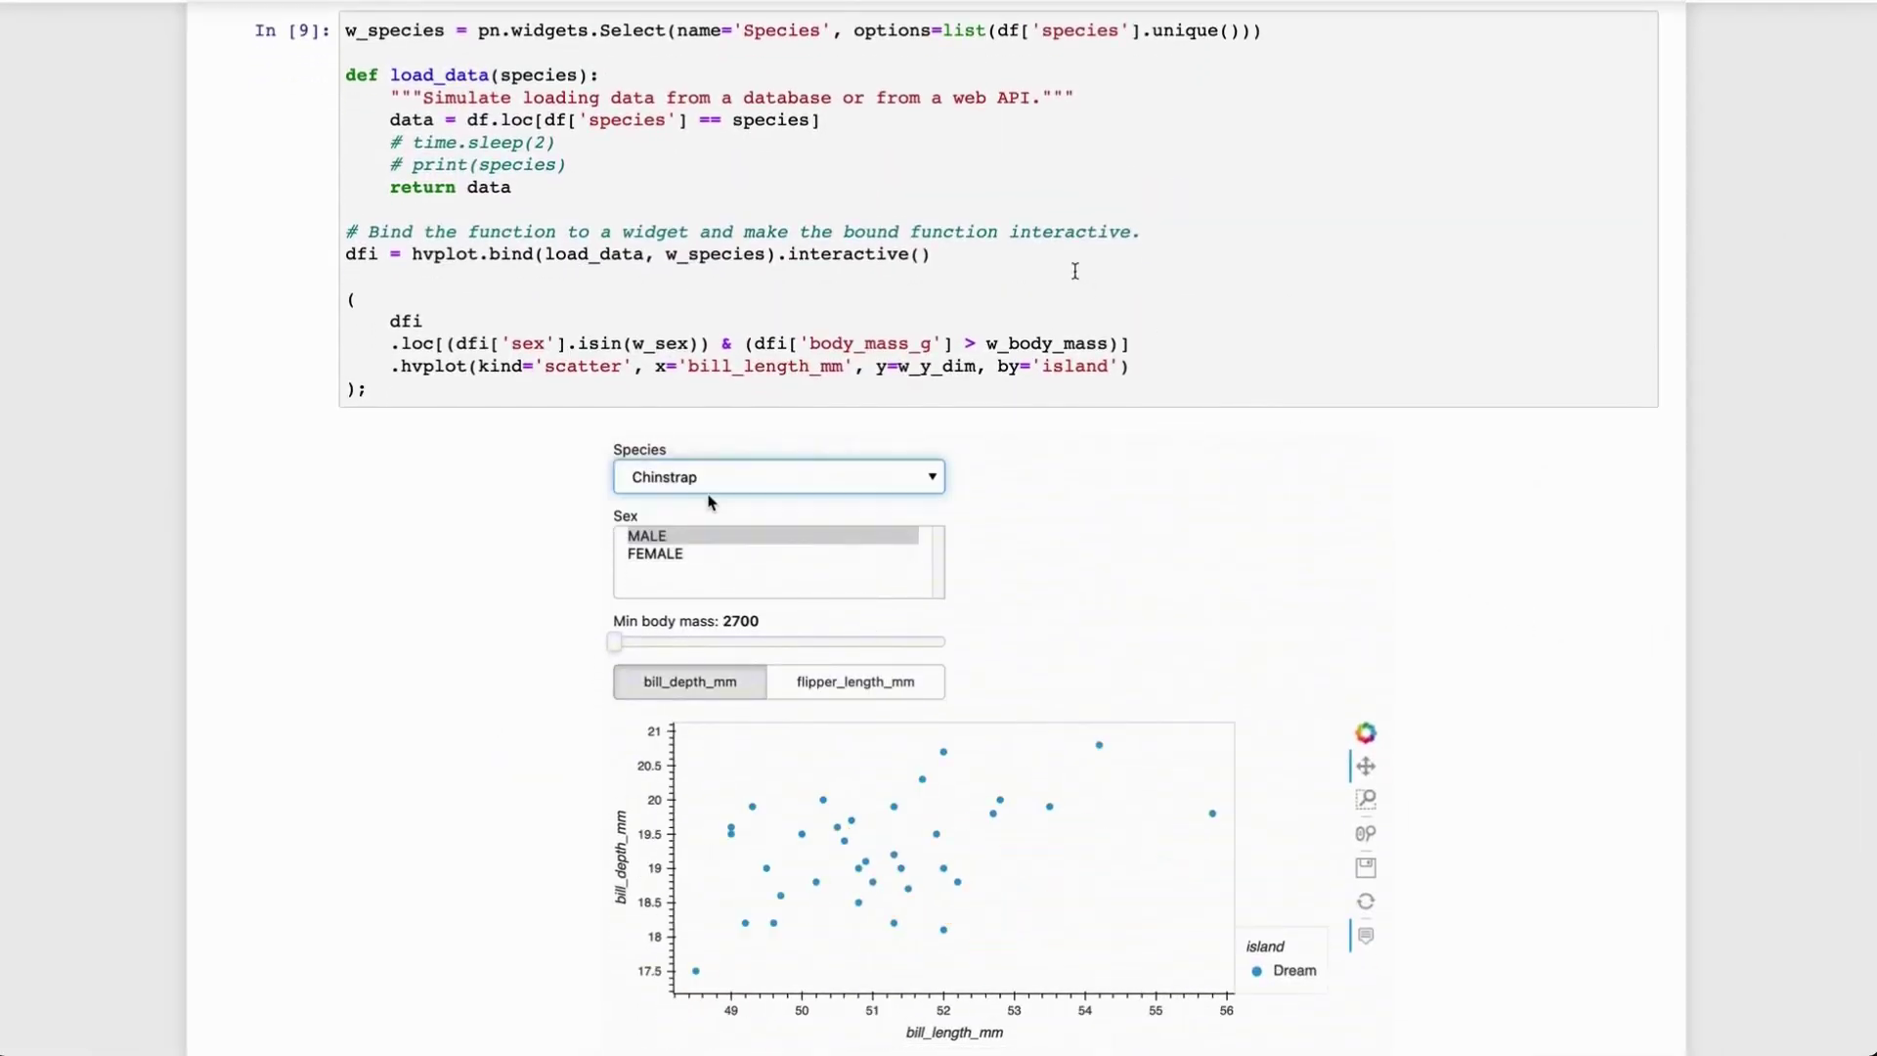
# Switch the Species filter to Gentoo, then to Adelie.
pyautogui.click(700, 496)
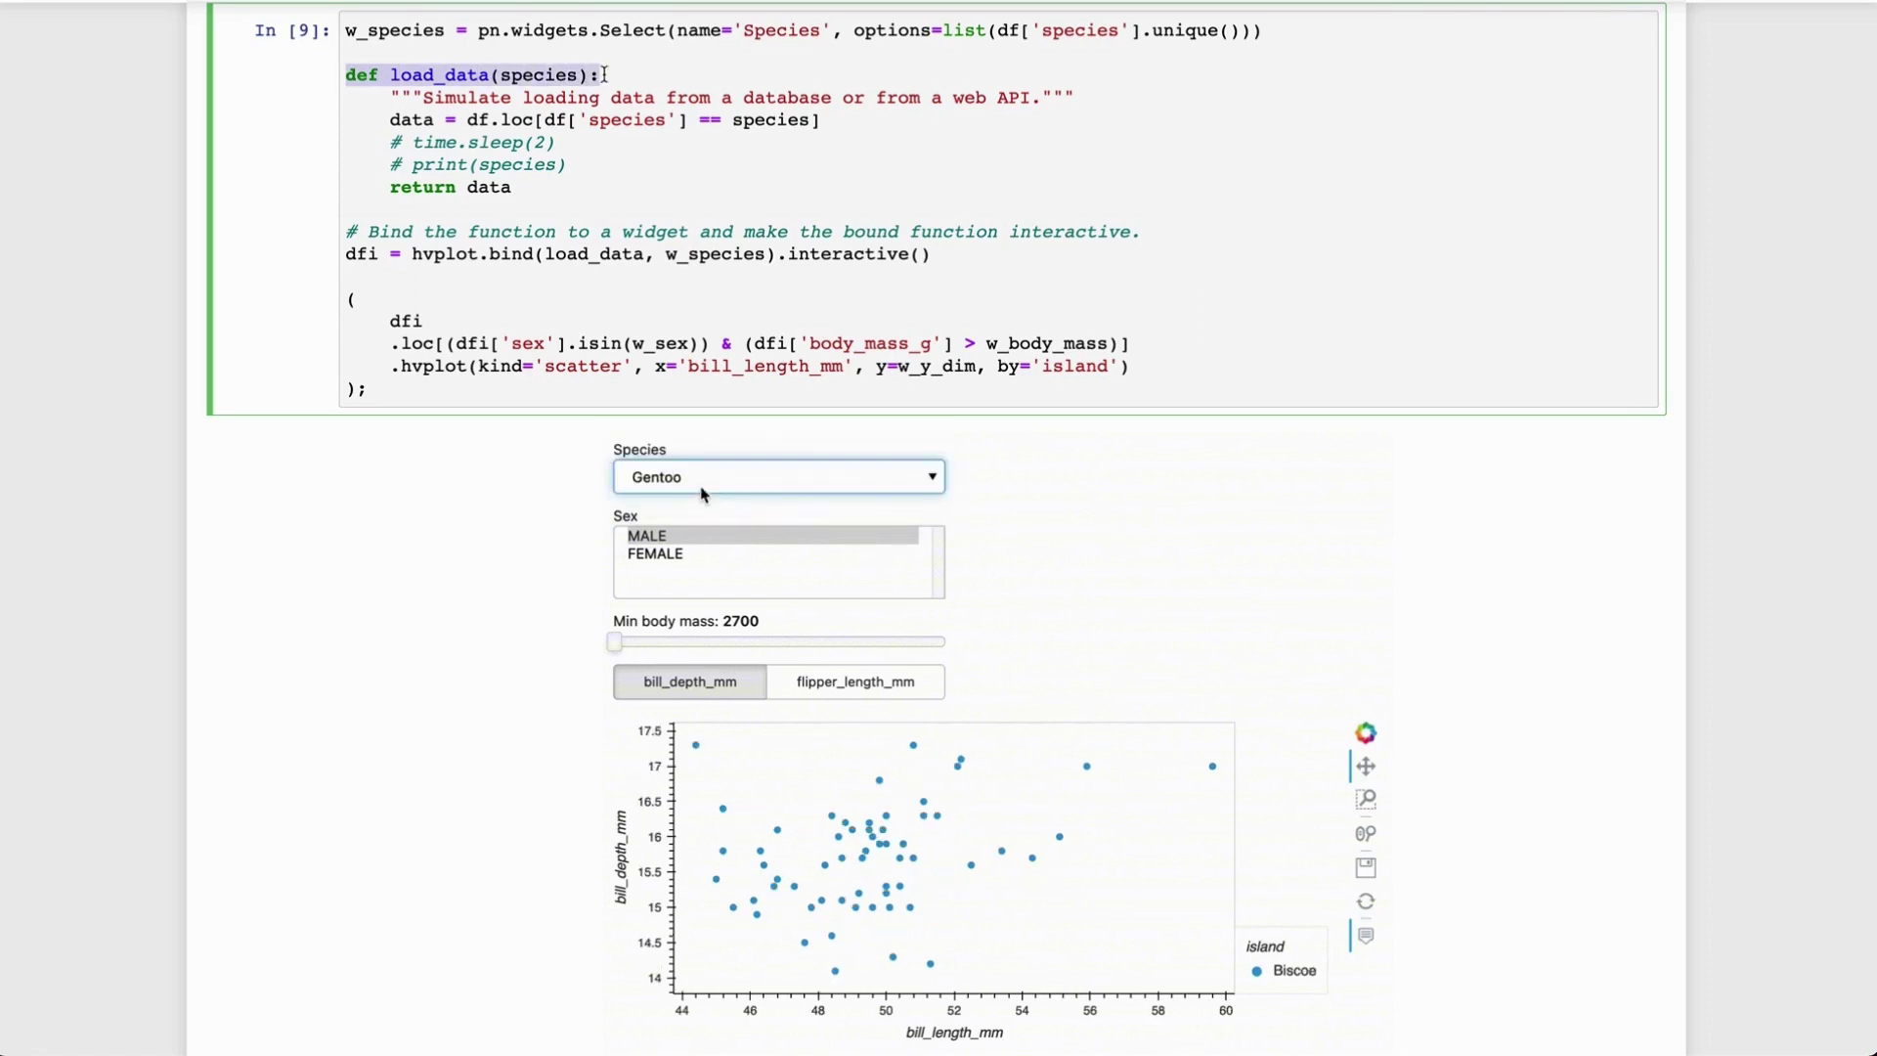
pyautogui.click(706, 441)
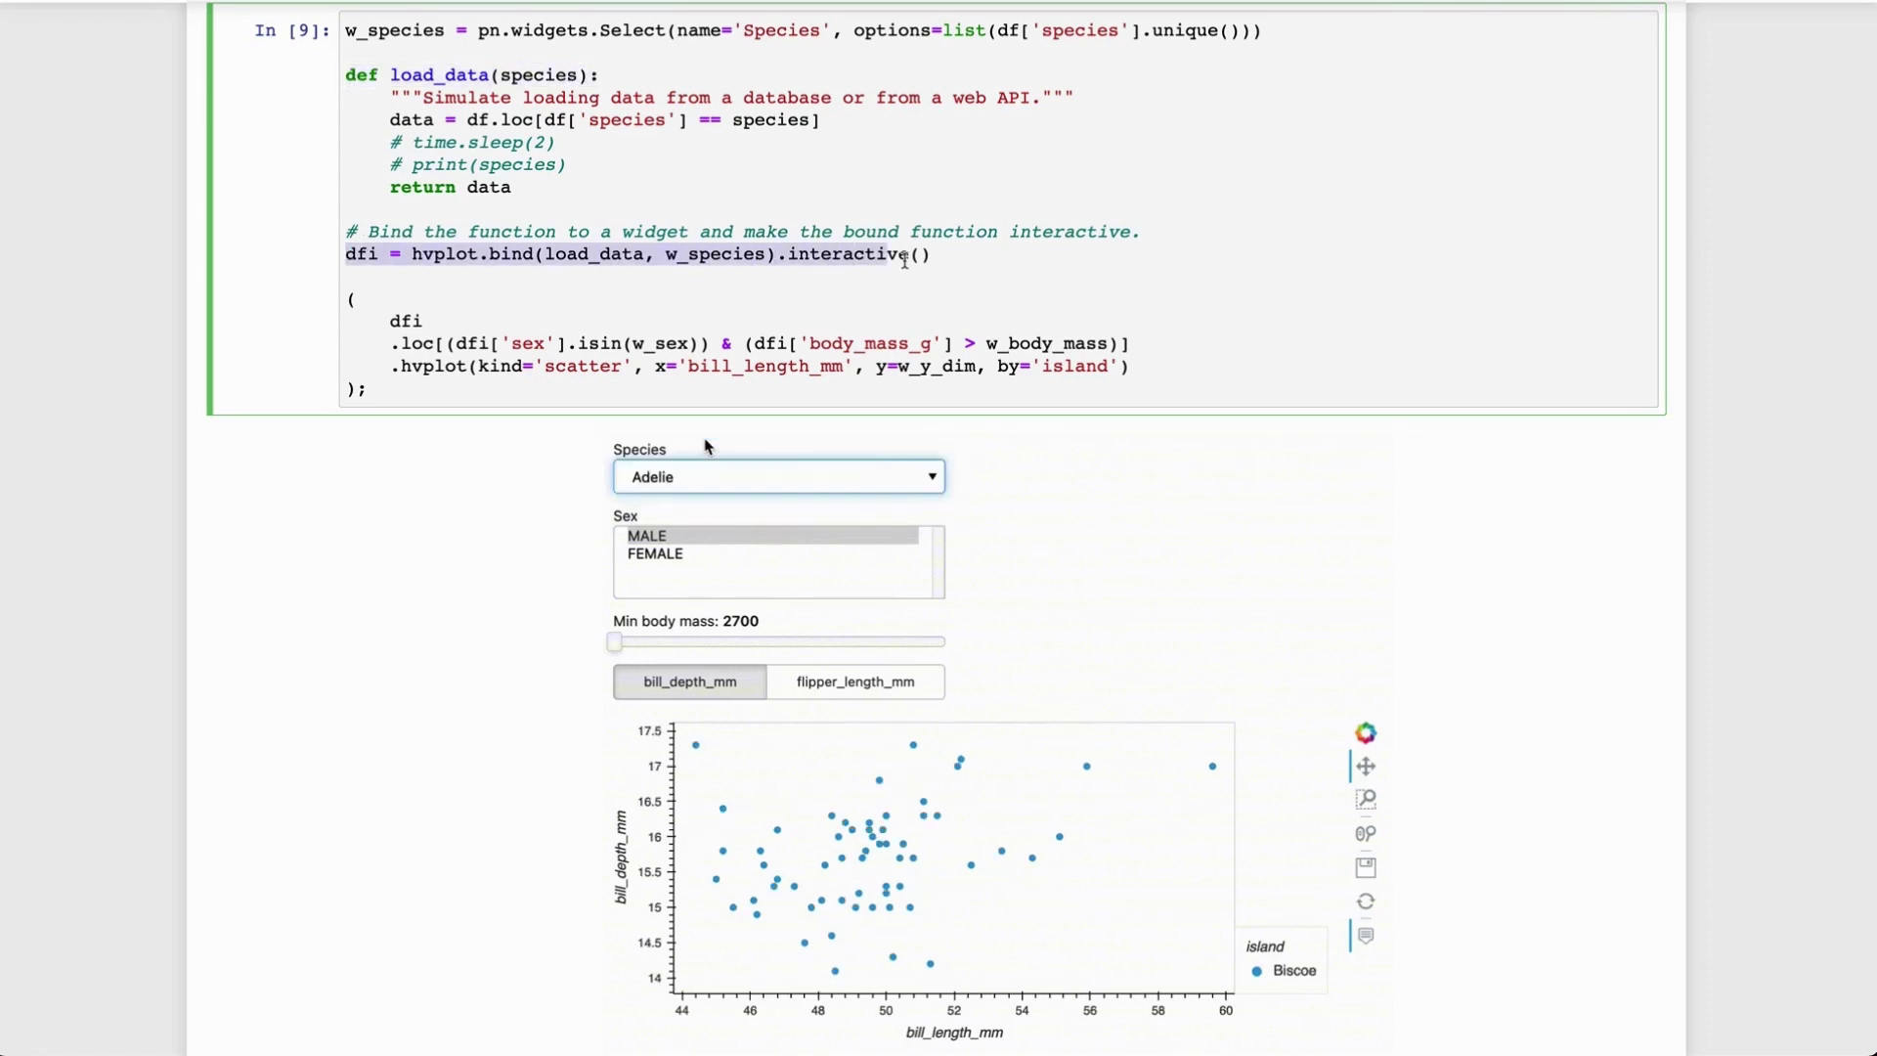